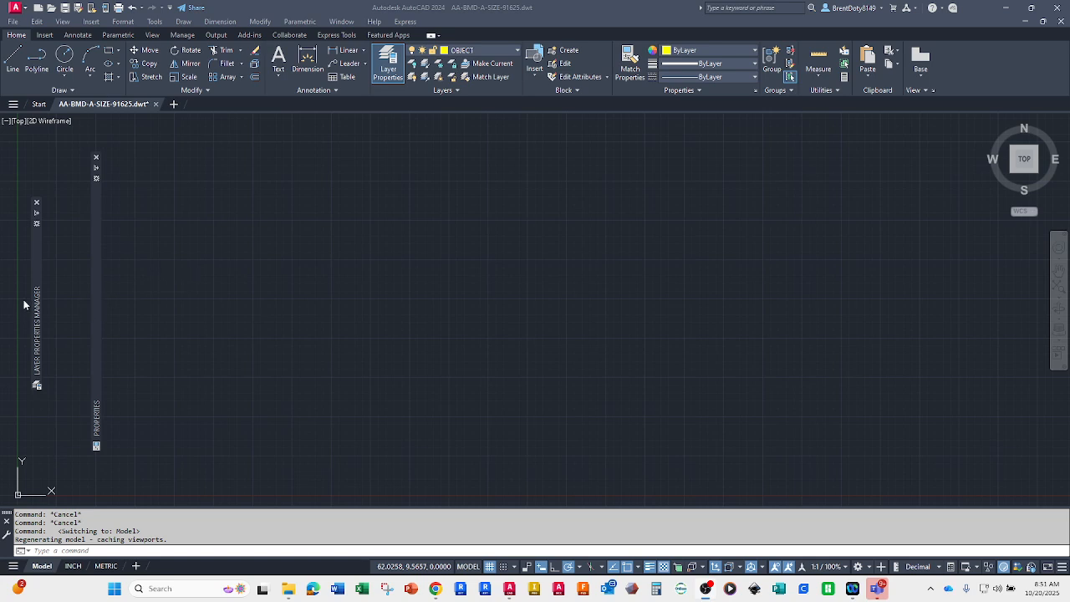
# Review the template's layer list and the dimension styles available in the Dimension Style Manager.
pyautogui.moveTo(37, 299)
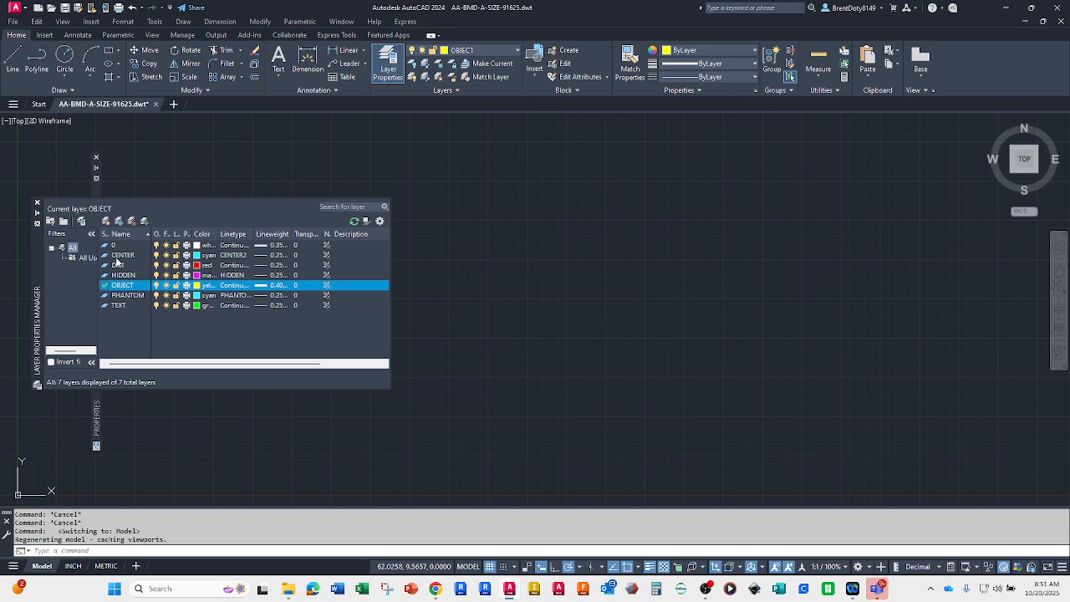
pyautogui.click(225, 434)
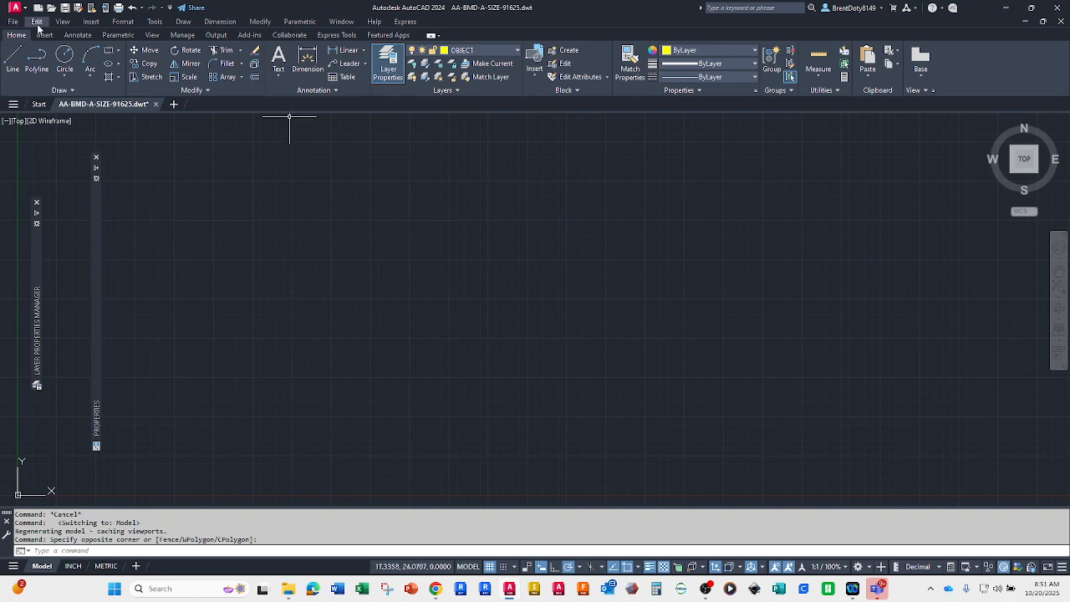
pyautogui.click(76, 35)
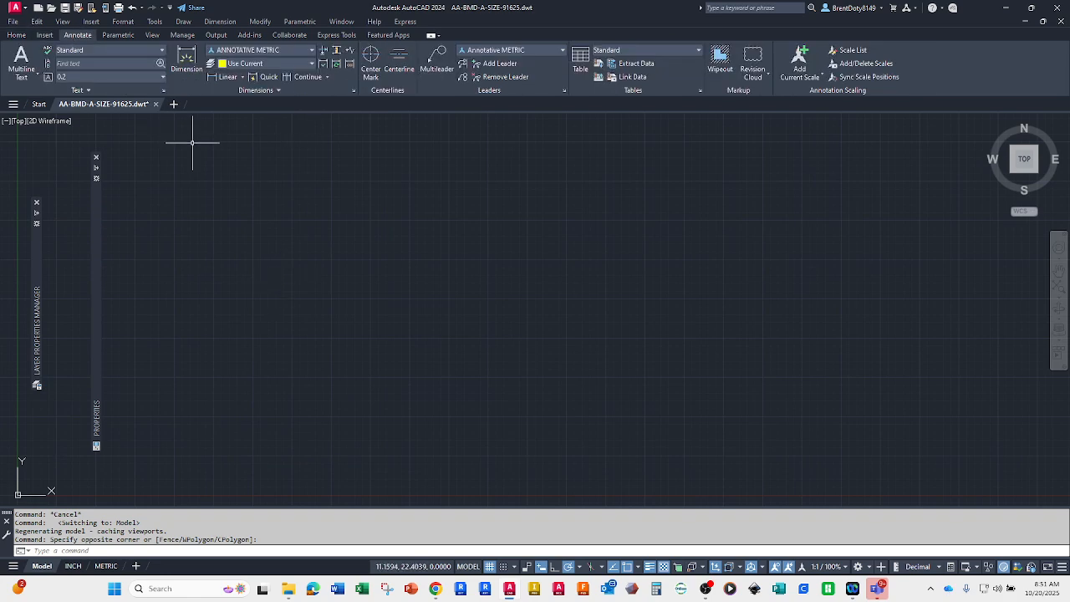
pyautogui.click(353, 92)
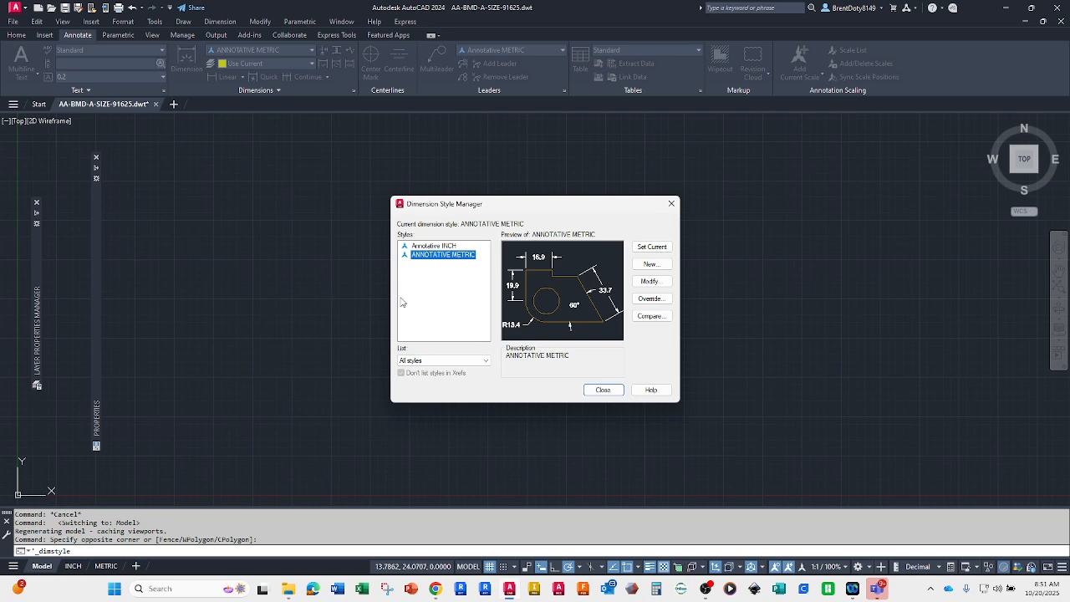
pyautogui.click(603, 389)
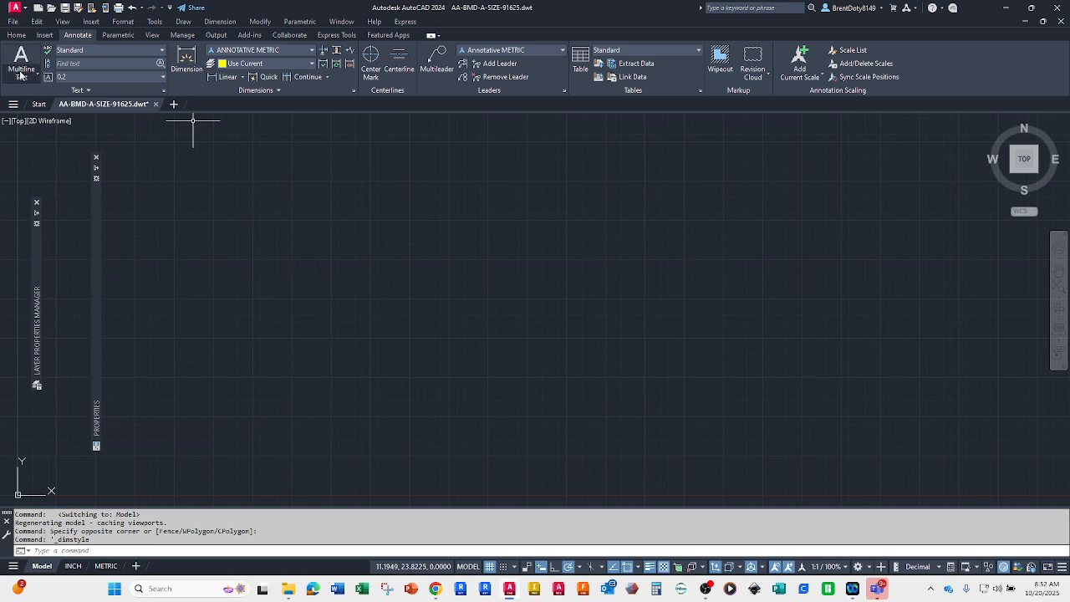
# Open the Annotative INCH dimension style for modification and examine its line, arrowhead and text settings.
pyautogui.click(352, 93)
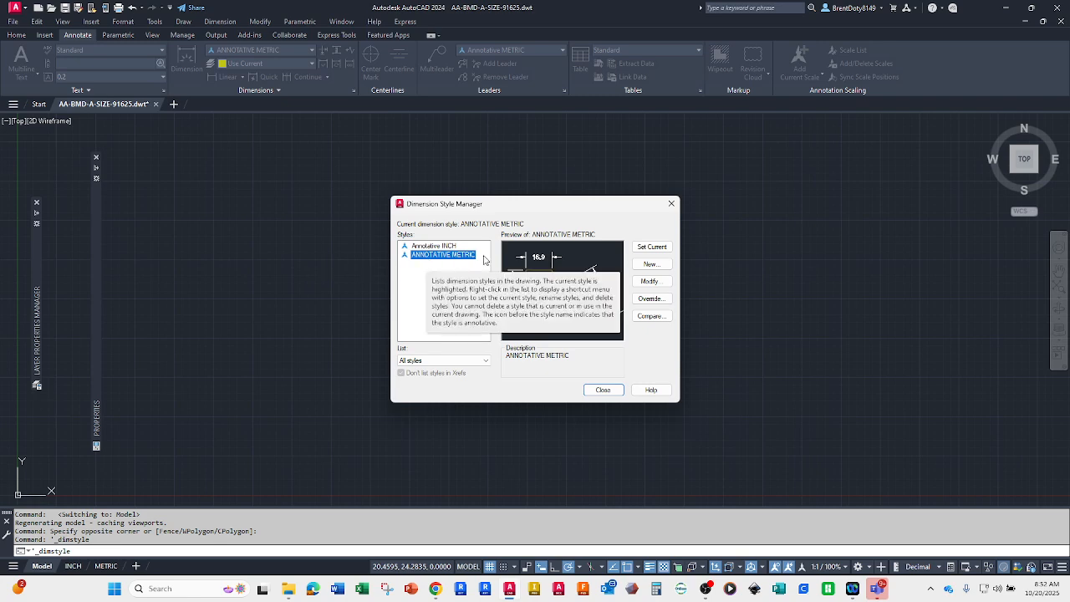
pyautogui.click(422, 247)
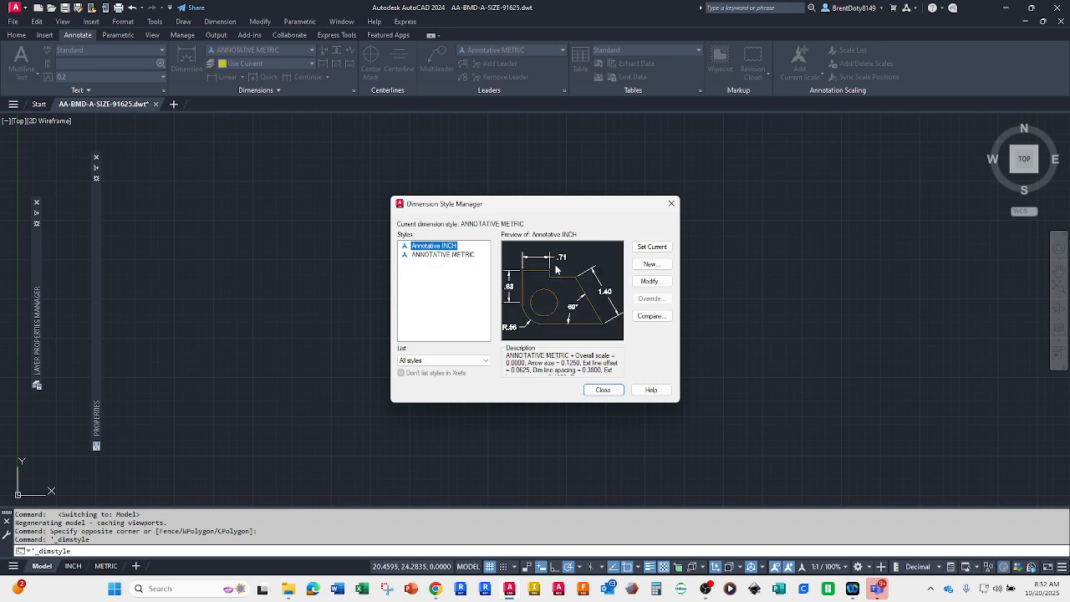
pyautogui.click(651, 282)
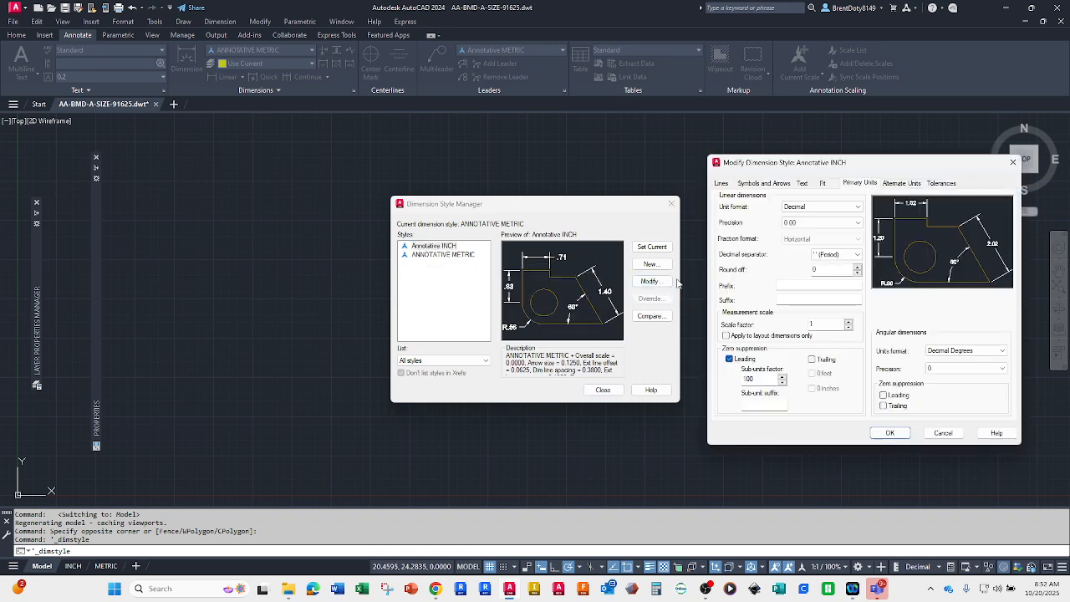
pyautogui.click(721, 184)
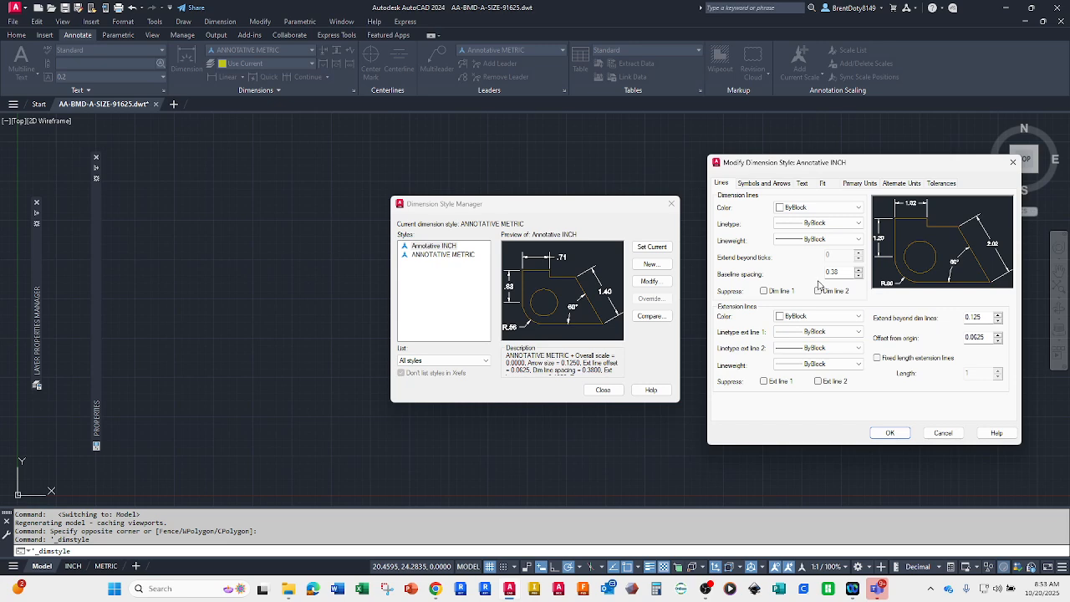
pyautogui.click(756, 185)
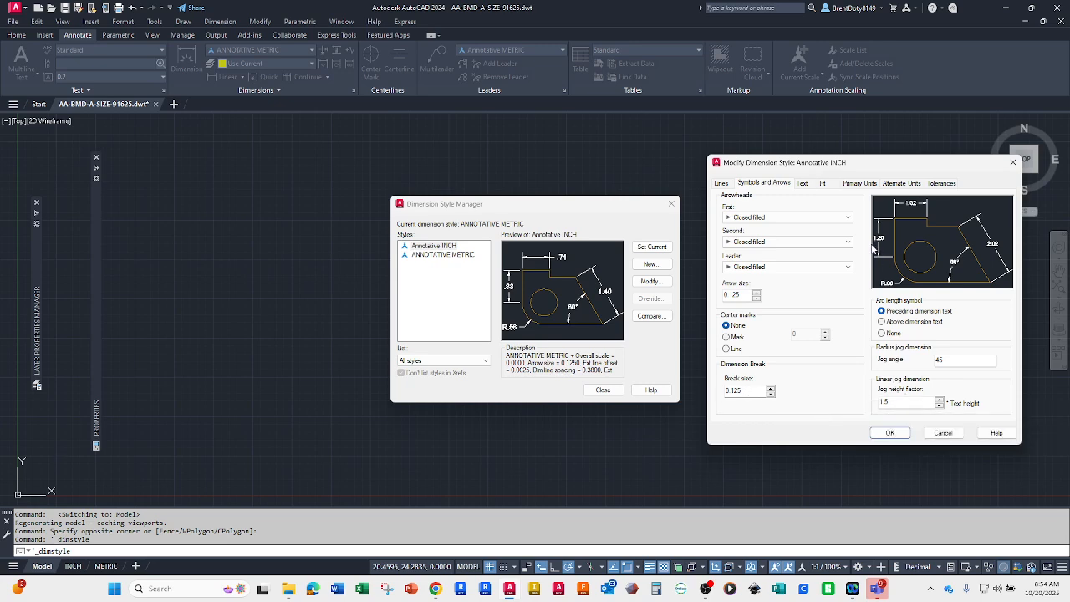
pyautogui.click(803, 183)
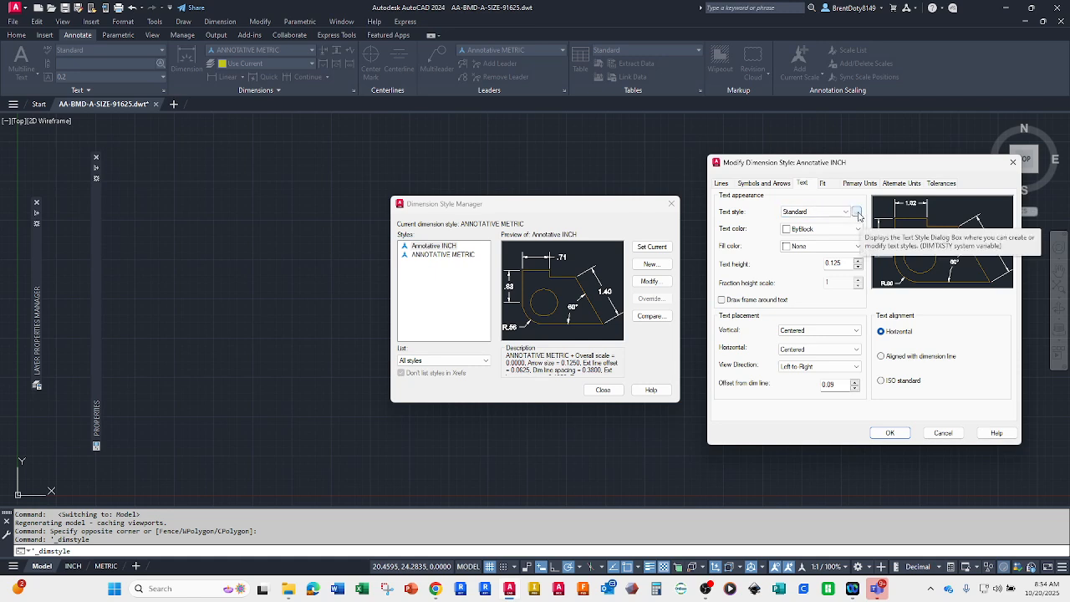
# Open the text styles from the dimension text settings and compare the METRIC, Annotative, Standard and style1 definitions.
pyautogui.click(857, 214)
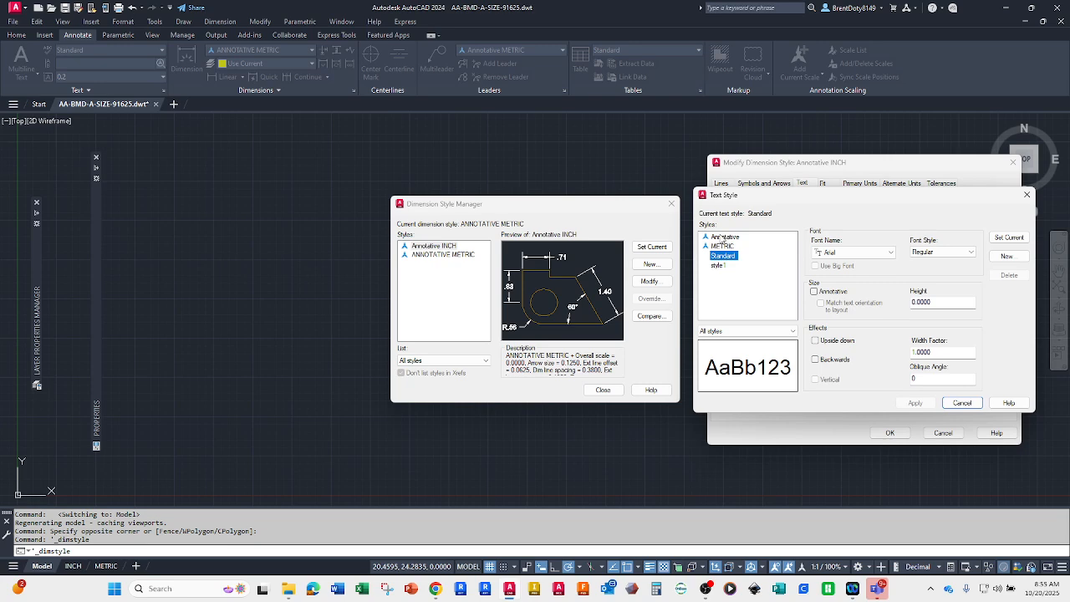
pyautogui.click(714, 285)
pyautogui.click(721, 247)
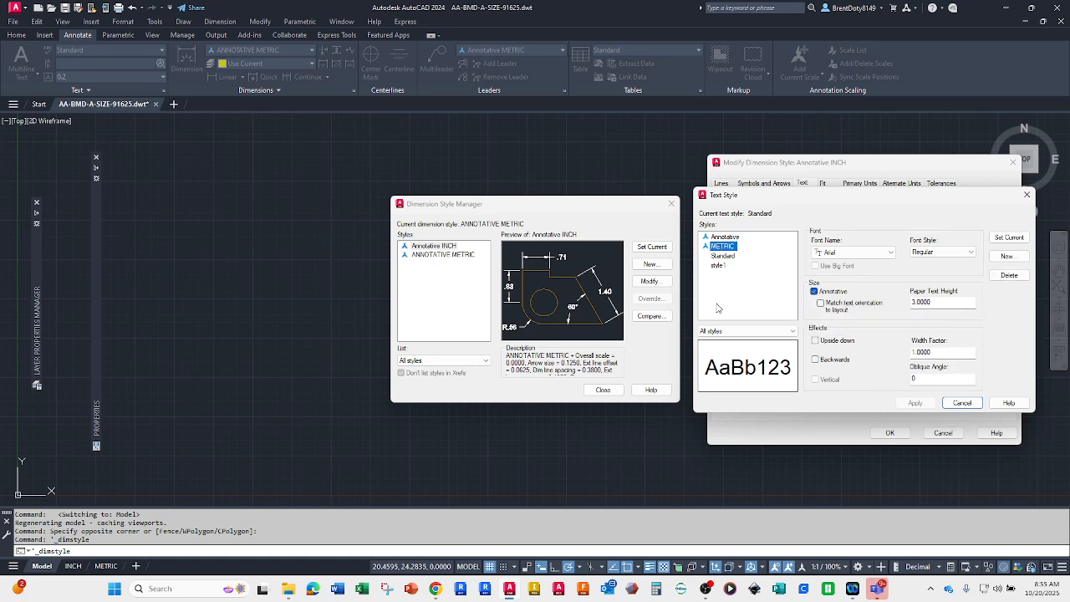
pyautogui.click(714, 237)
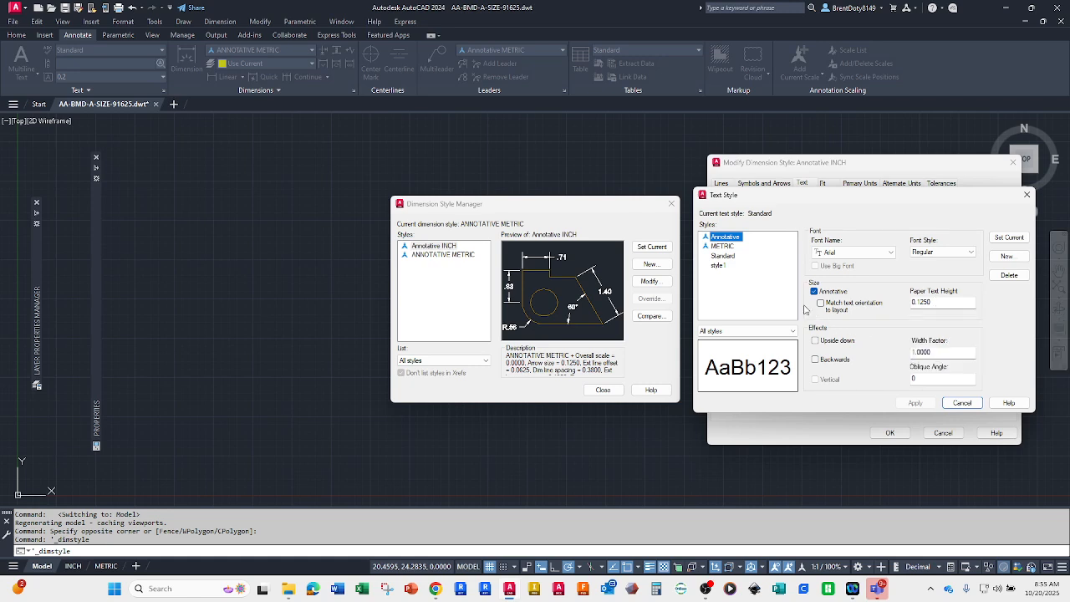
pyautogui.click(724, 256)
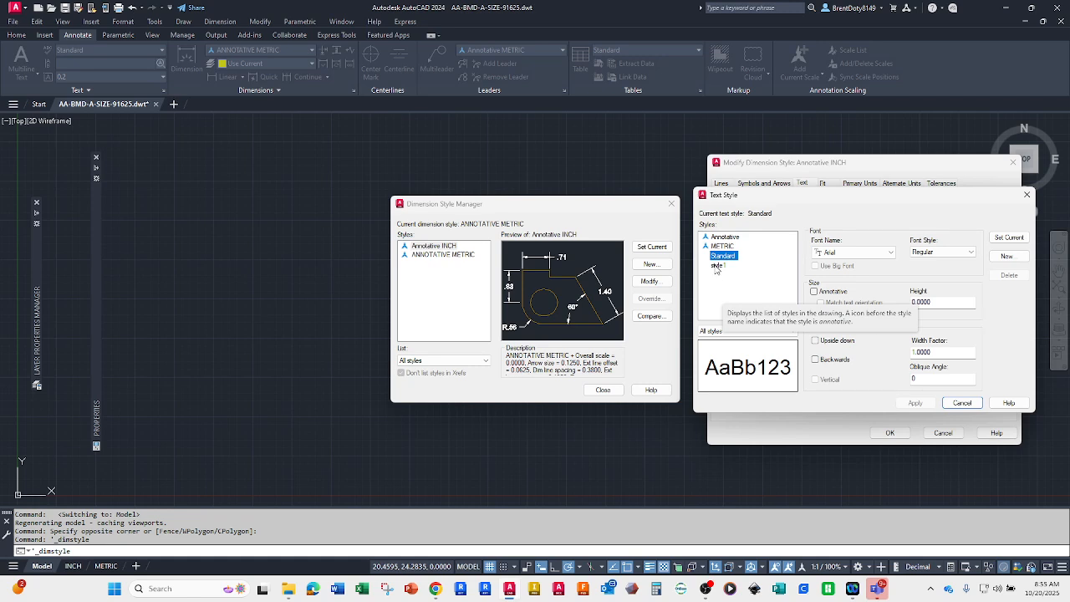
pyautogui.click(717, 267)
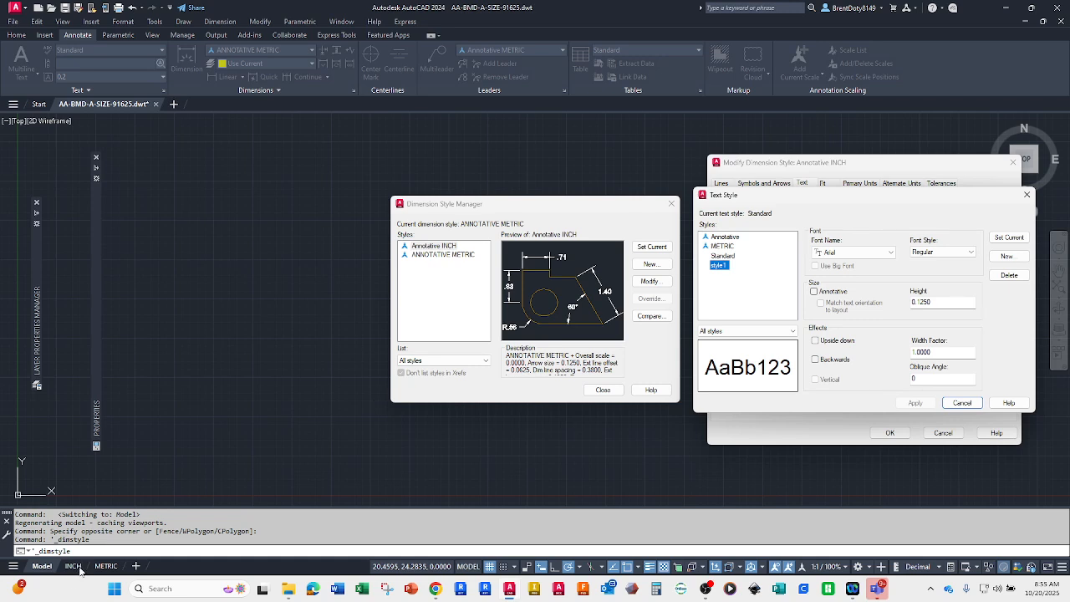
# Make Annotative the current text style and return to the Annotative INCH dimension style settings.
pyautogui.click(719, 237)
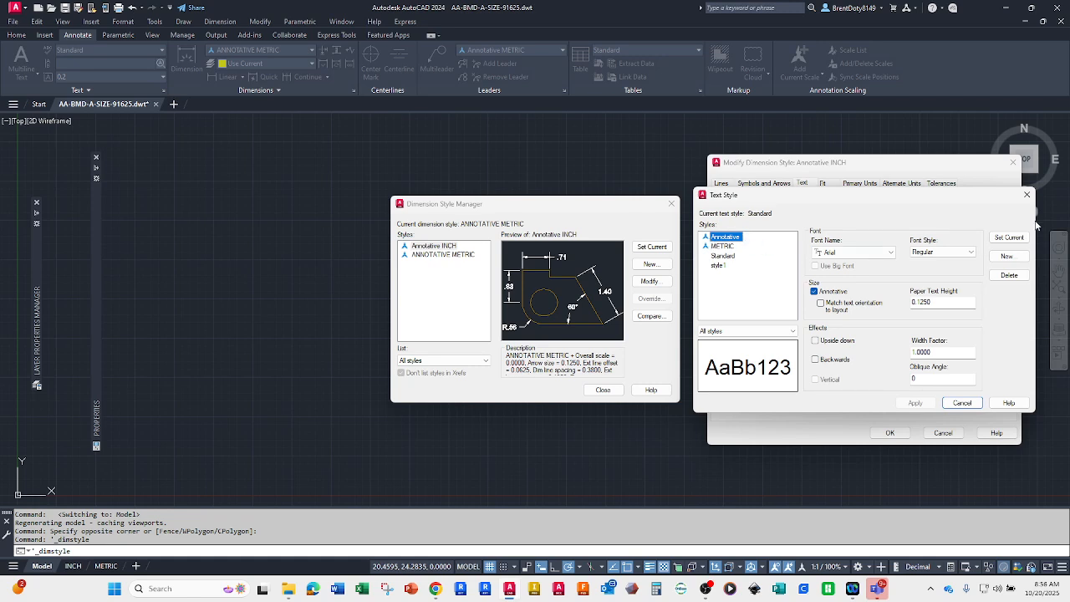
pyautogui.click(1009, 237)
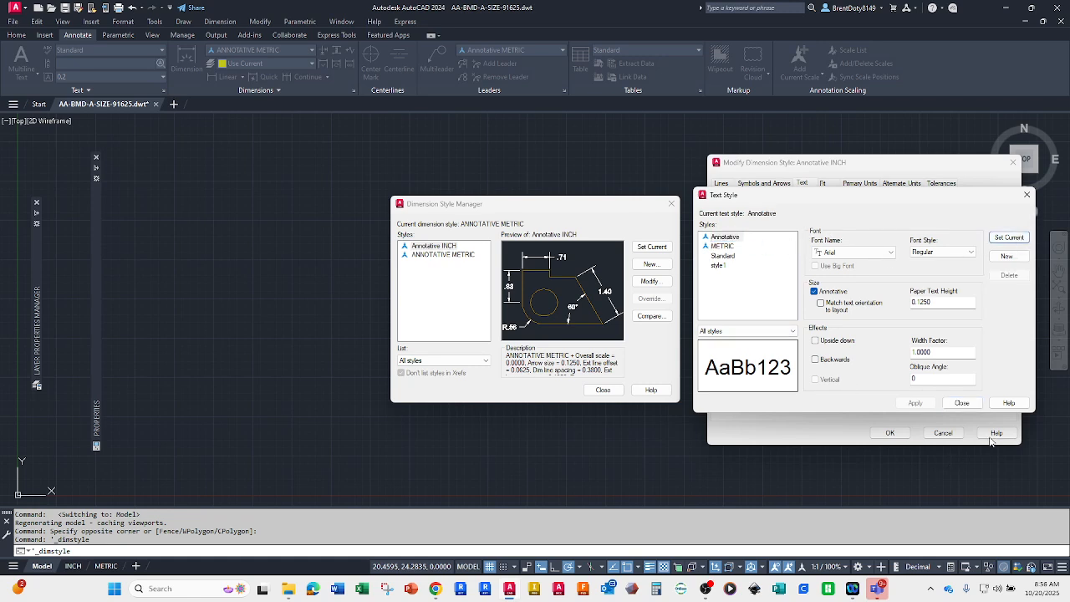
pyautogui.click(962, 402)
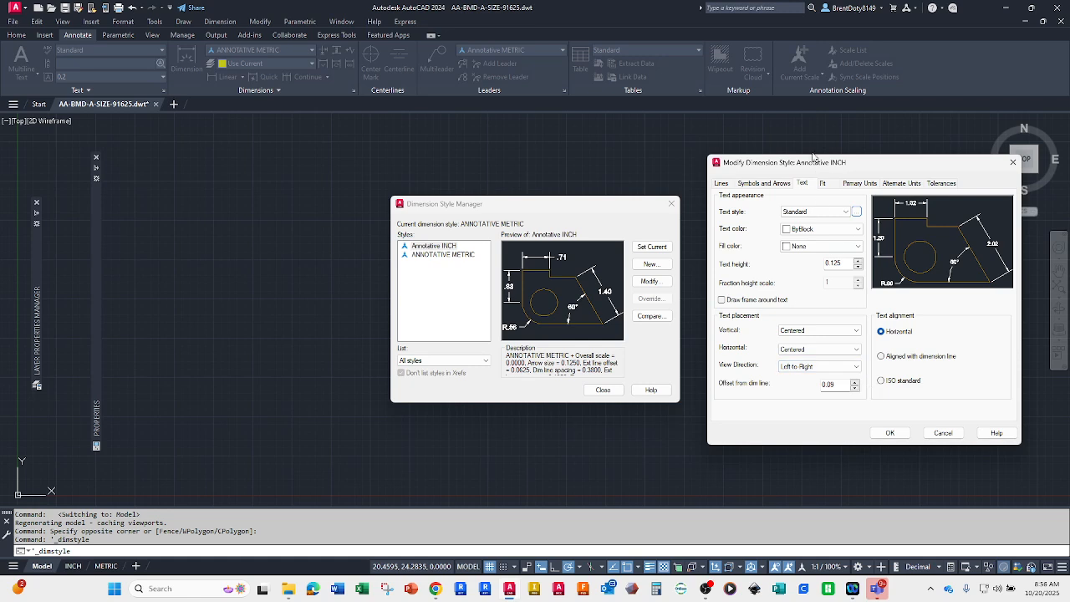
# Examine the fit and primary units settings of the Annotative INCH dimension style, then accept the style.
pyautogui.click(824, 183)
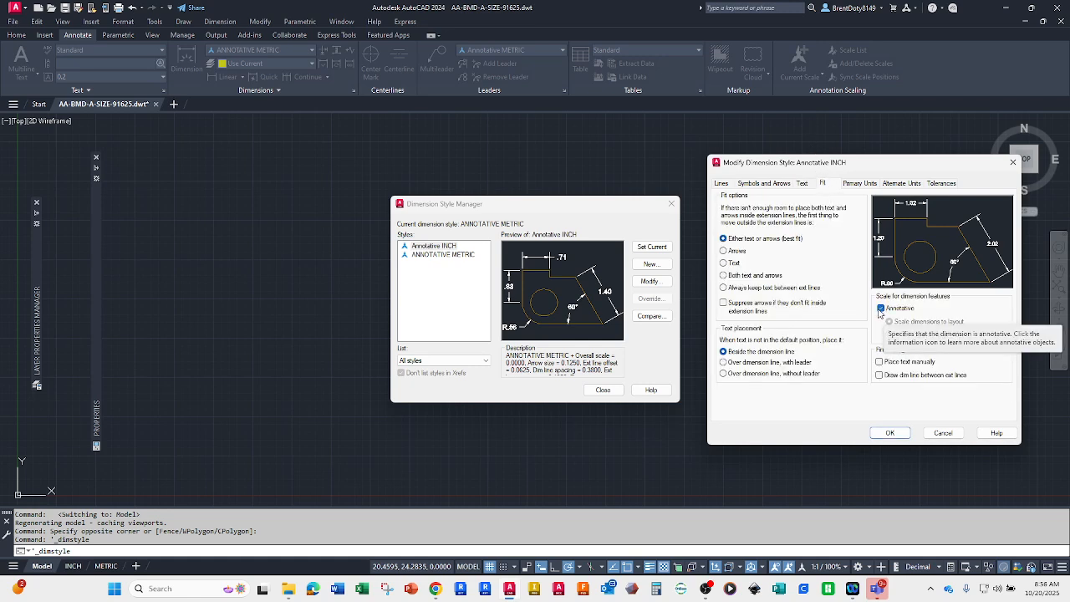
pyautogui.click(853, 186)
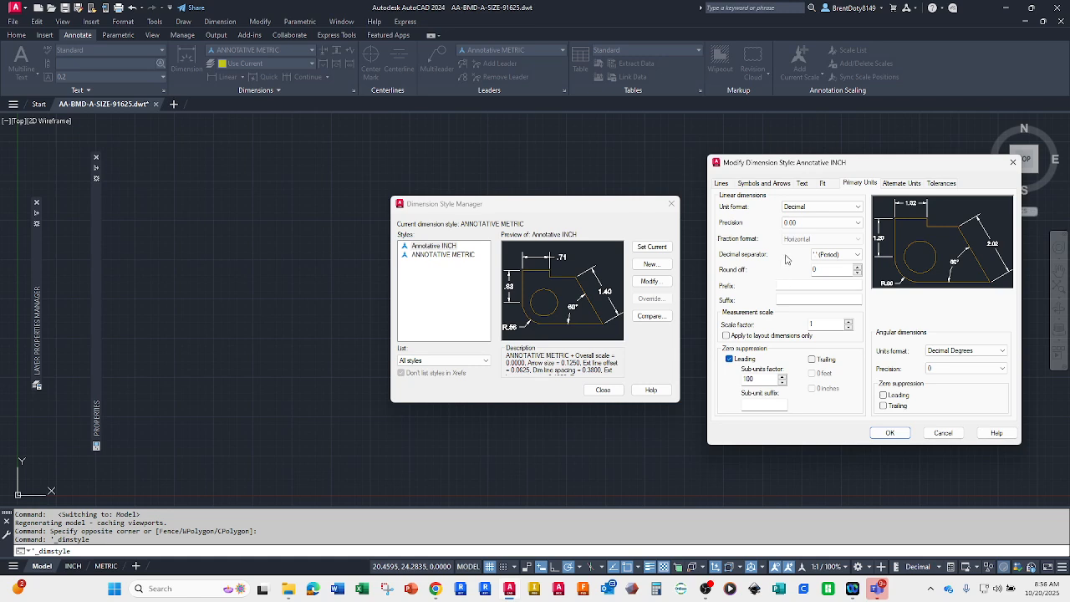
pyautogui.click(794, 224)
pyautogui.click(891, 433)
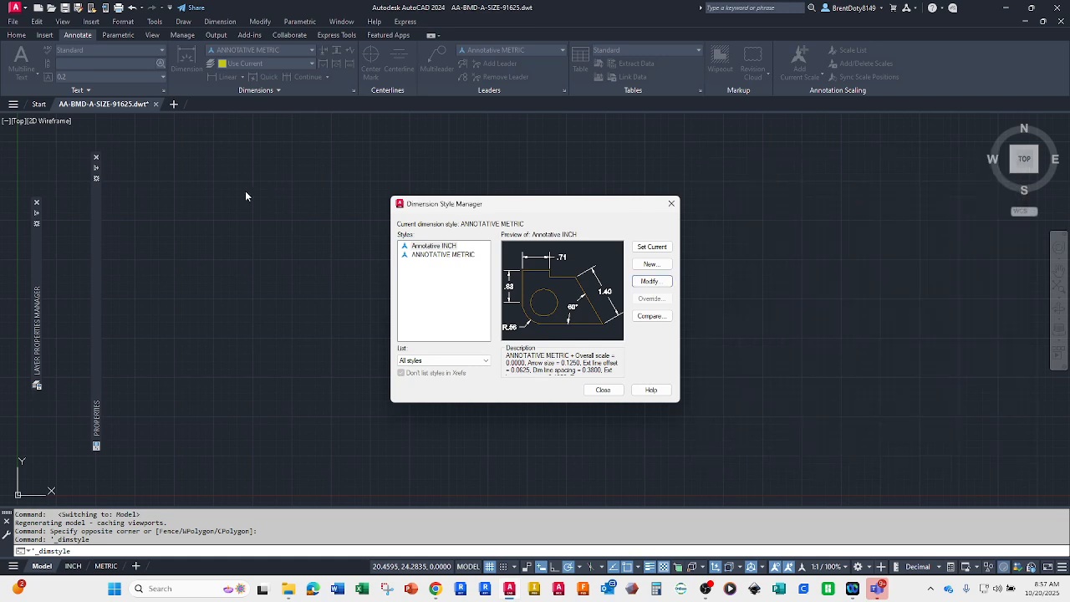
pyautogui.click(416, 249)
pyautogui.rightClick(416, 249)
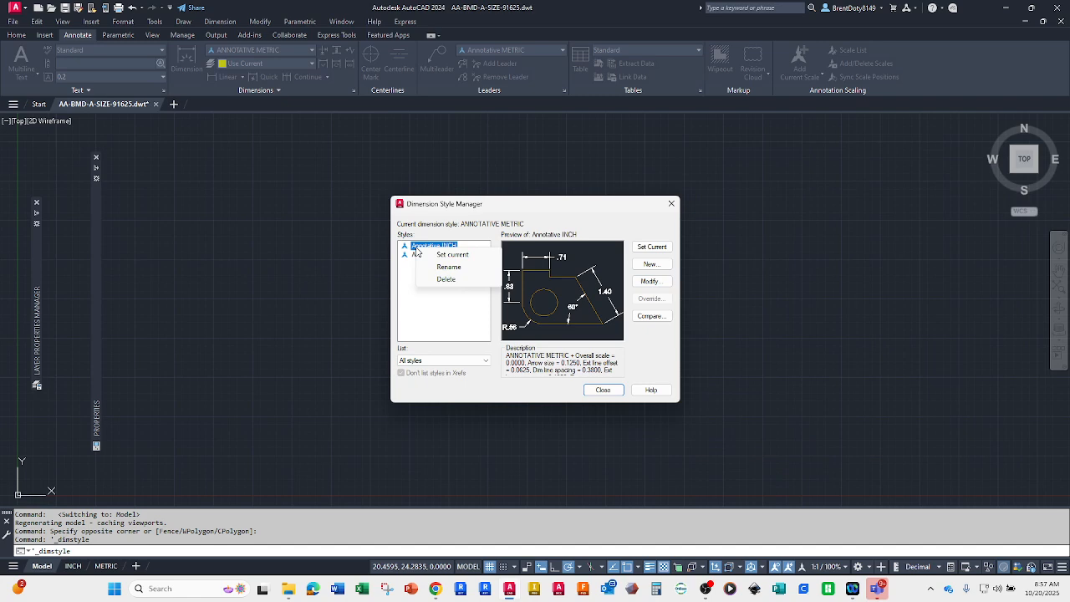
pyautogui.click(445, 268)
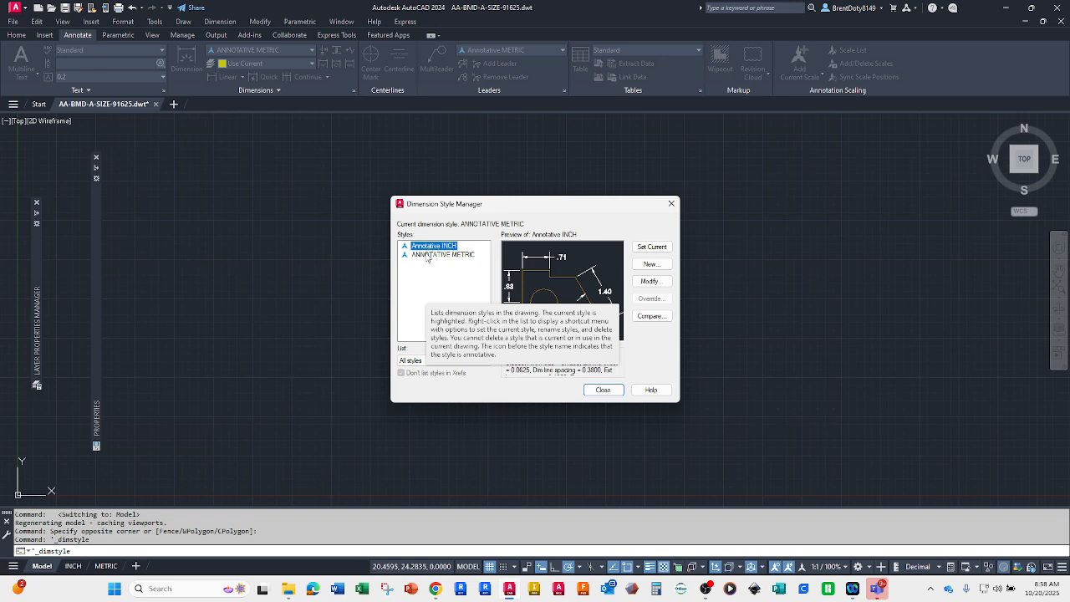
pyautogui.click(428, 255)
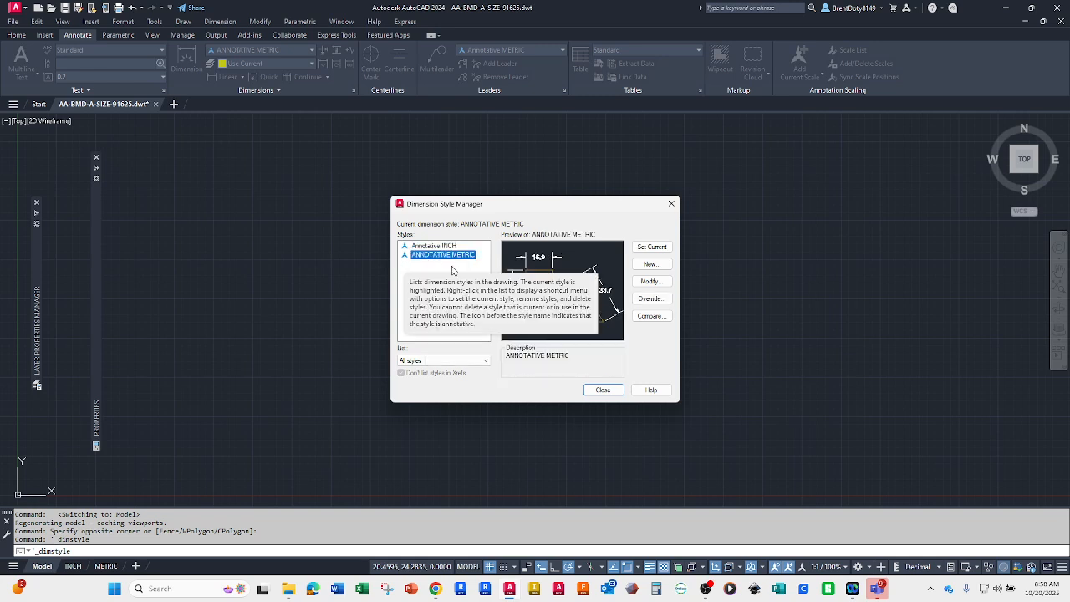
pyautogui.rightClick(435, 258)
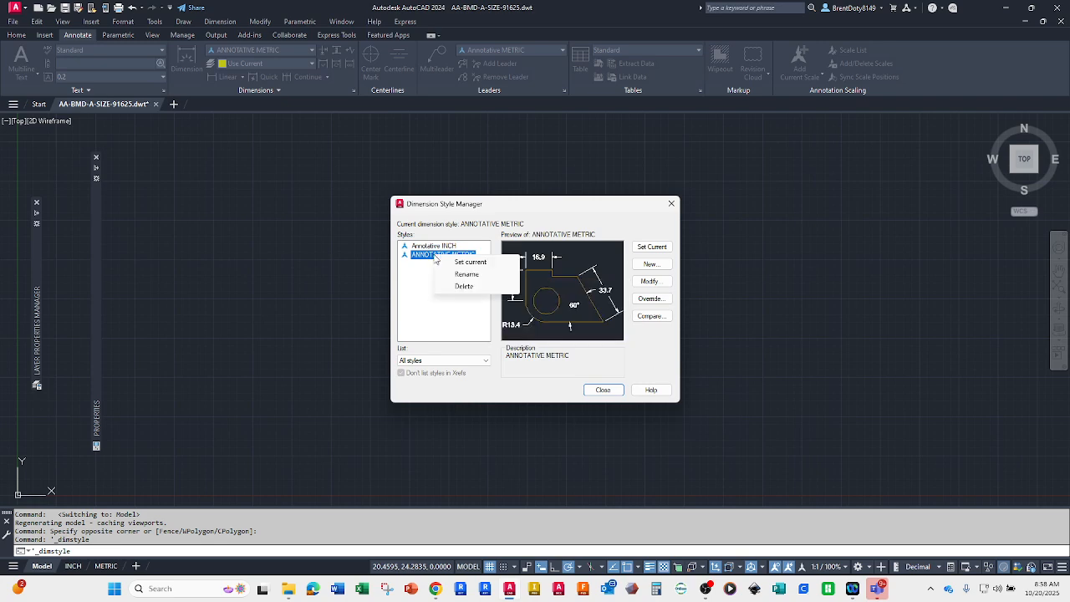
pyautogui.click(465, 275)
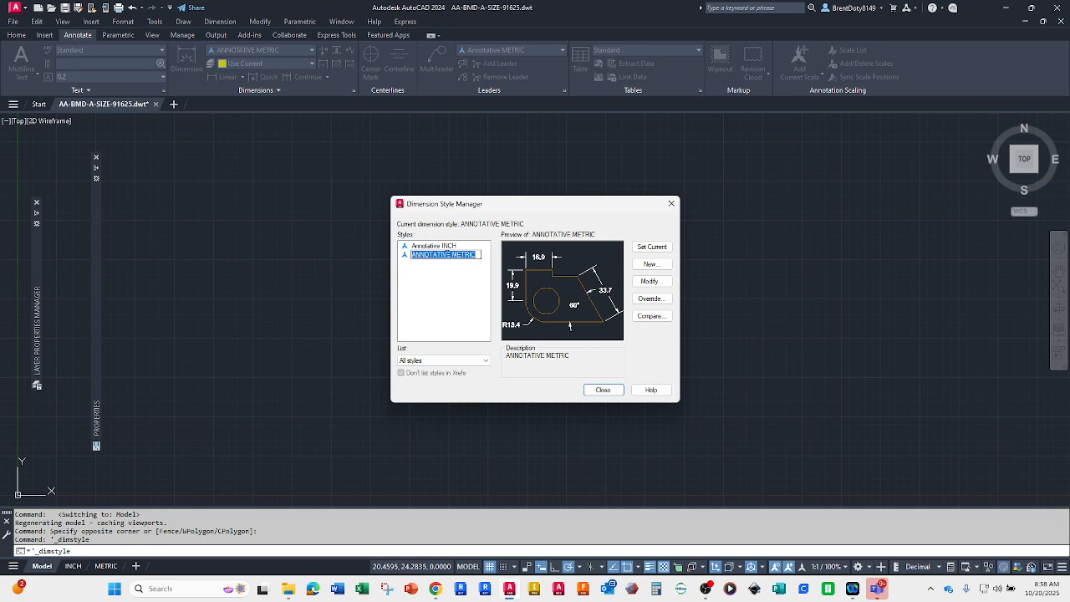
pyautogui.click(453, 277)
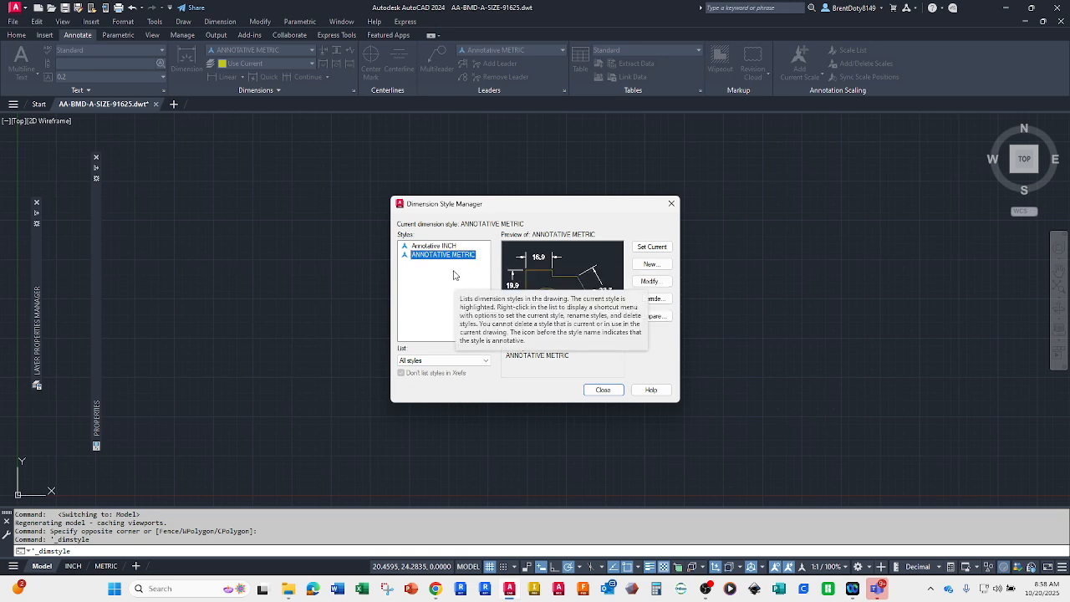
# Examine the ANNOTATIVE METRIC dimension style's line, arrow, text, fit and primary units settings, then accept the style.
pyautogui.click(649, 282)
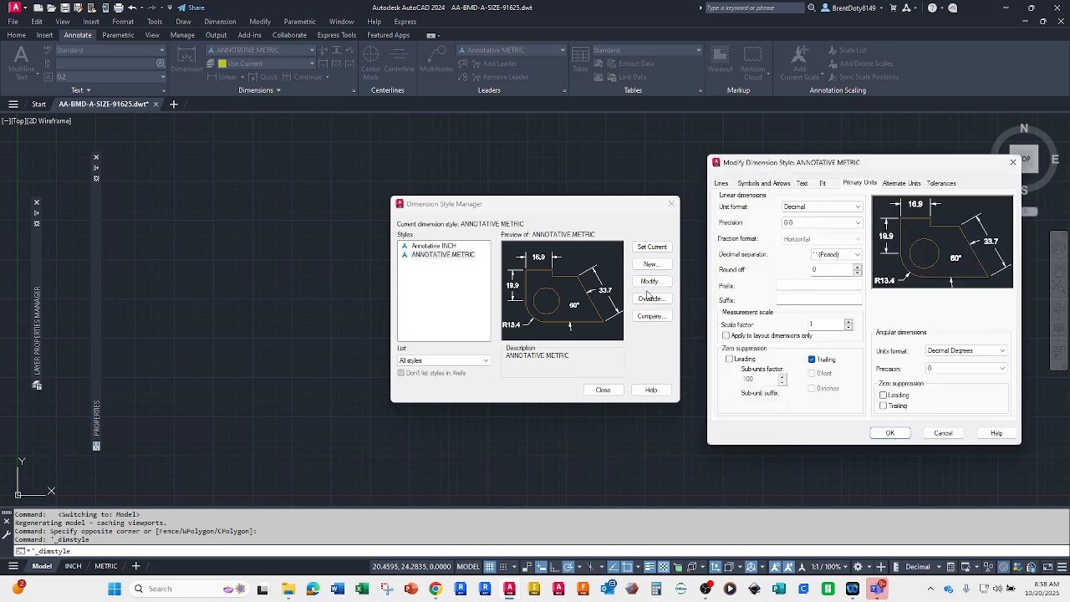
pyautogui.click(722, 184)
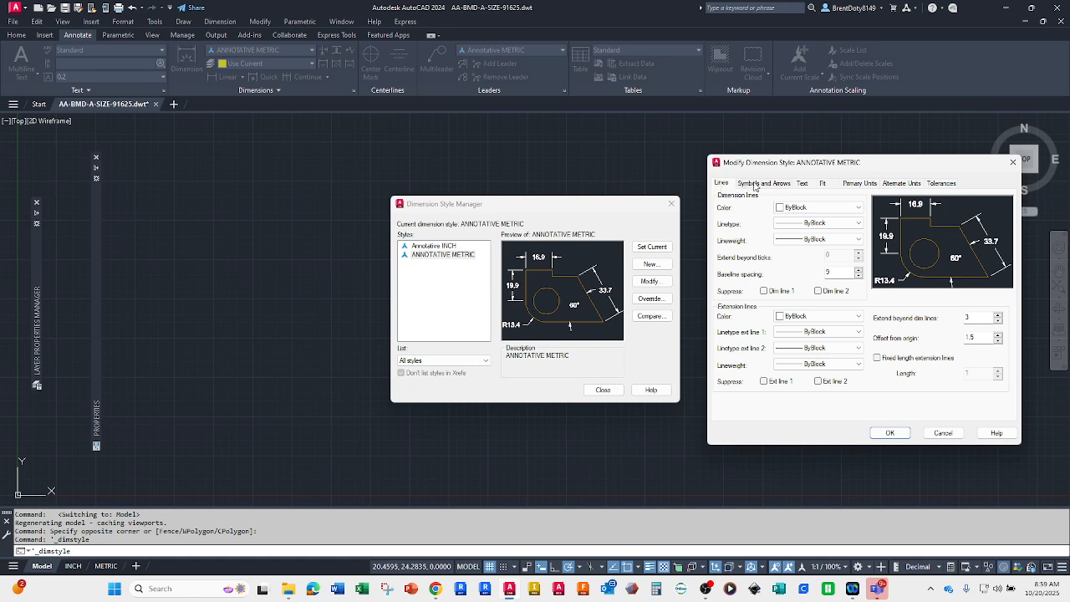
pyautogui.click(754, 184)
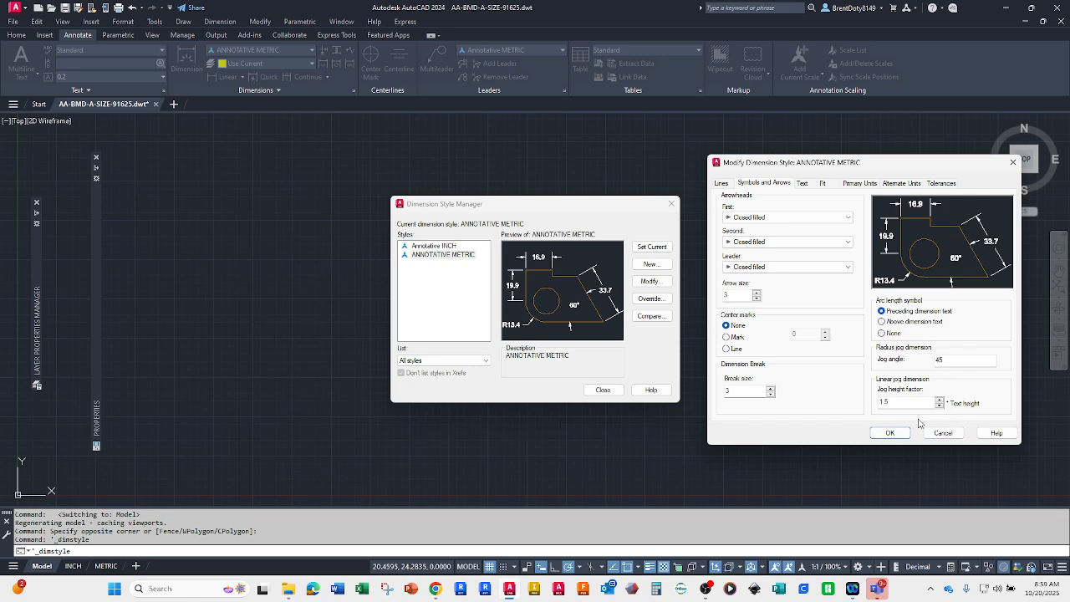
pyautogui.click(802, 185)
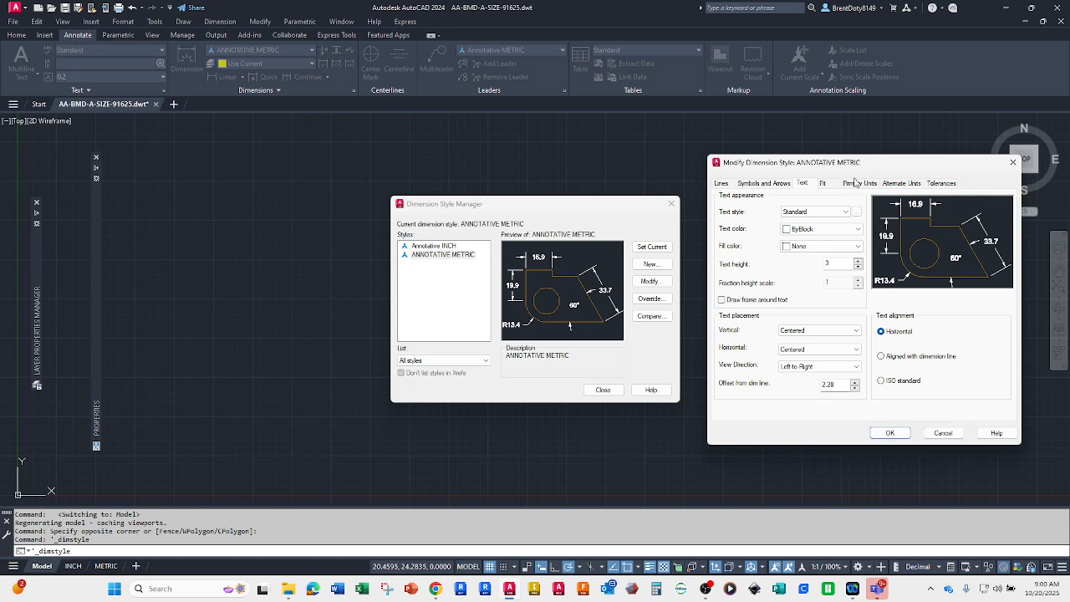
pyautogui.click(827, 183)
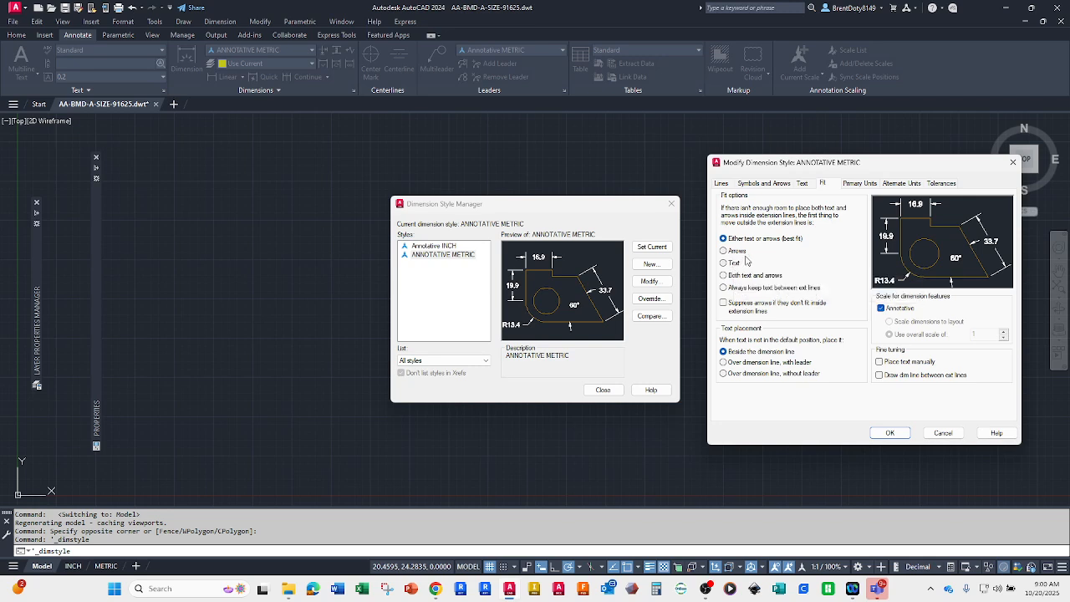
pyautogui.click(856, 185)
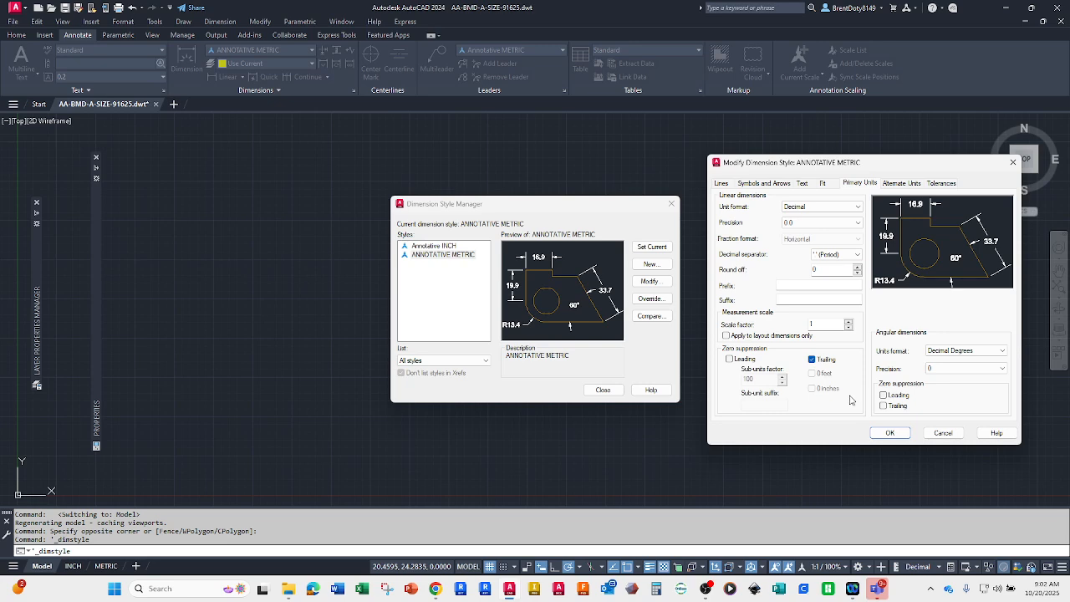
pyautogui.click(888, 433)
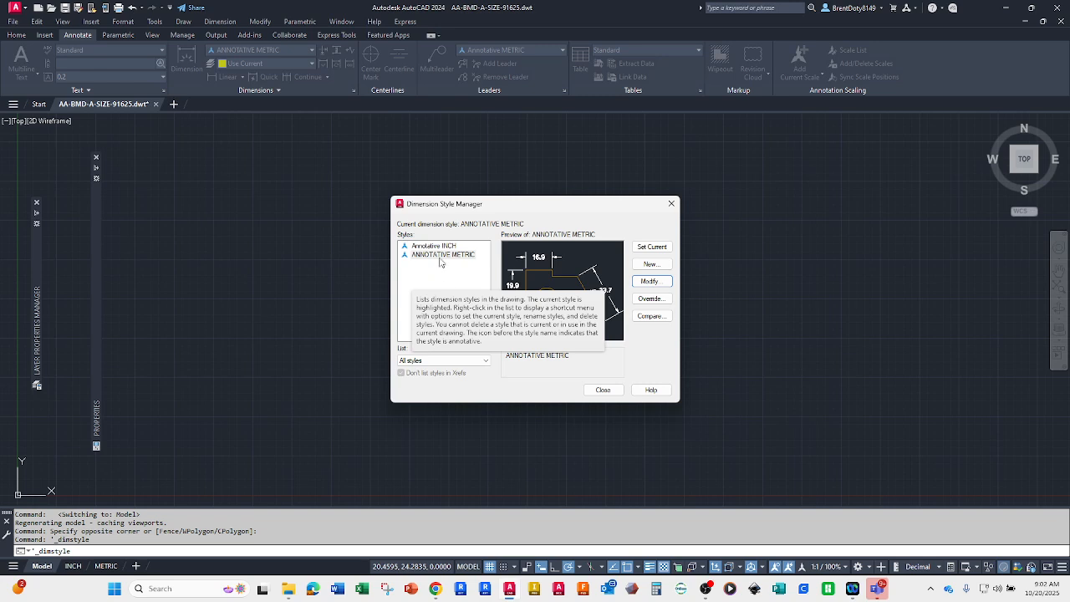
# Finish the dimension style review with ANNOTATIVE METRIC selected, then open the multileader style definitions.
pyautogui.click(445, 275)
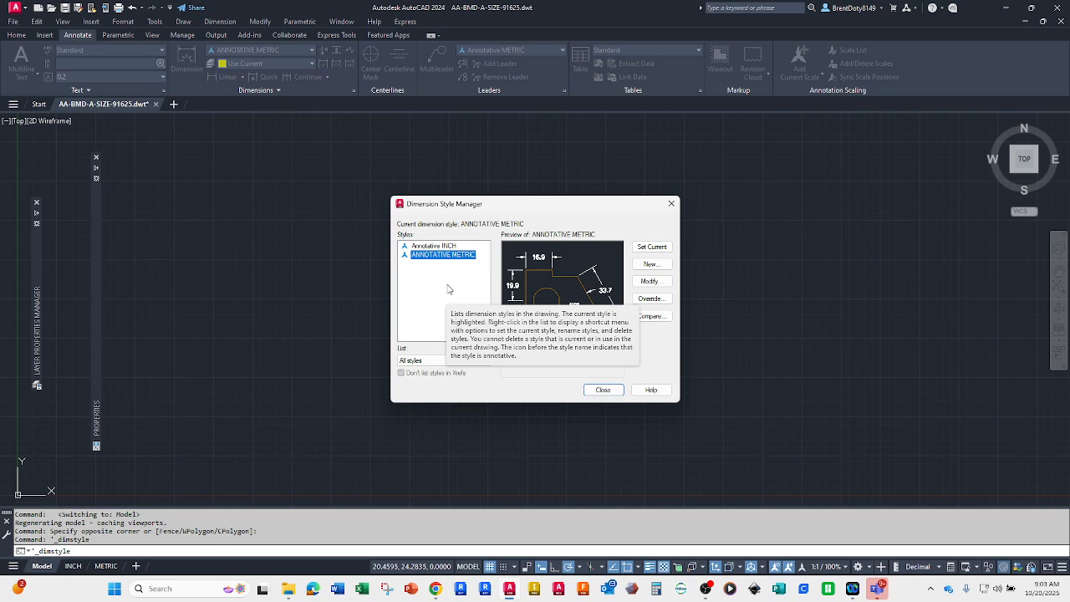
pyautogui.click(603, 390)
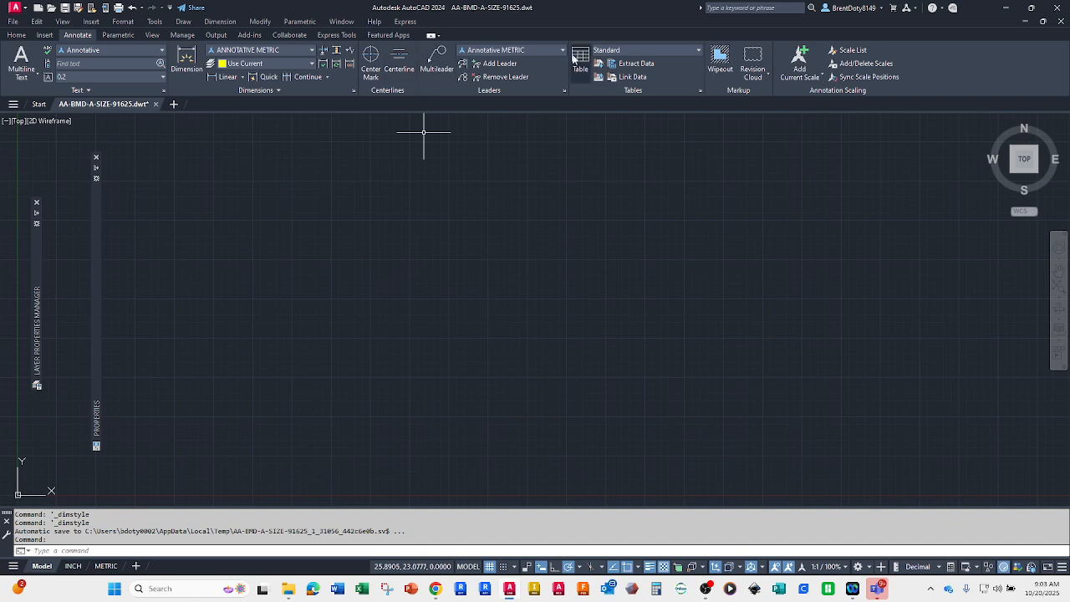
pyautogui.click(564, 90)
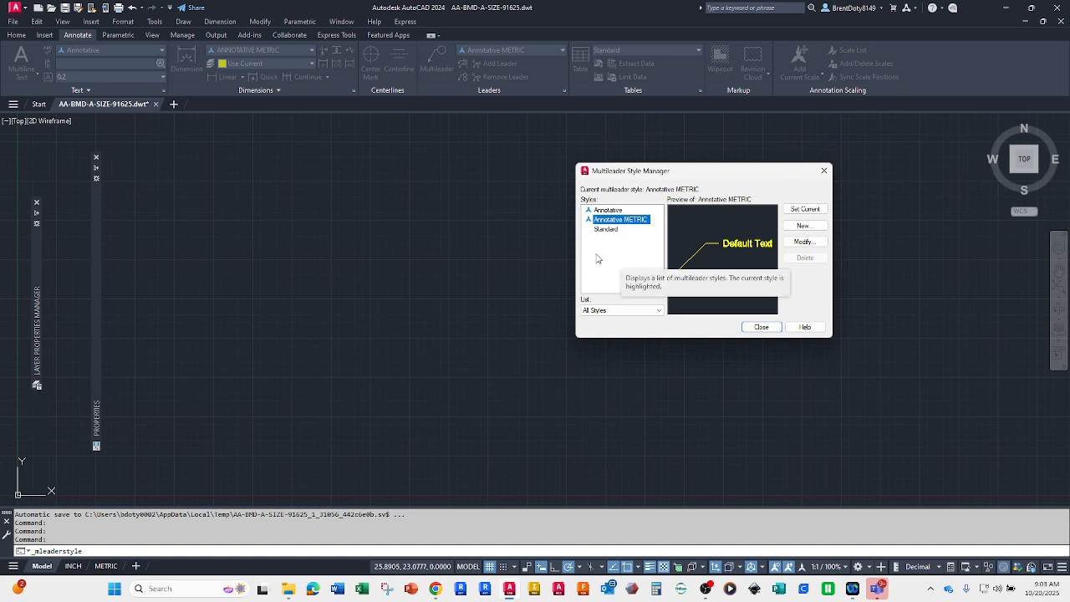
# Examine the Annotative multileader style's leader format, leader structure and content settings, then accept the style.
pyautogui.click(605, 210)
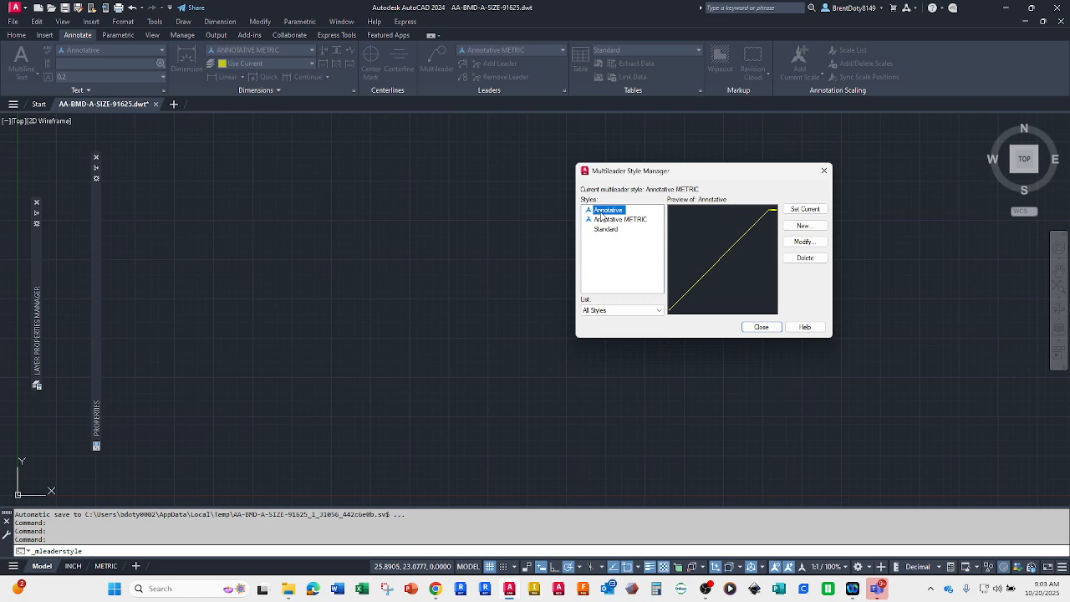
pyautogui.click(803, 245)
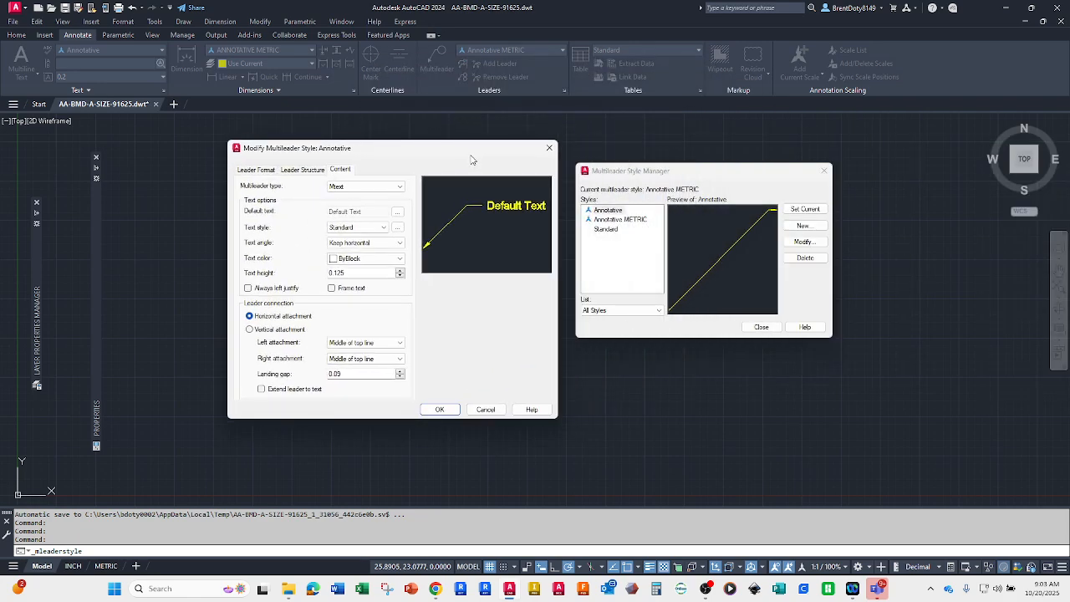
pyautogui.click(256, 170)
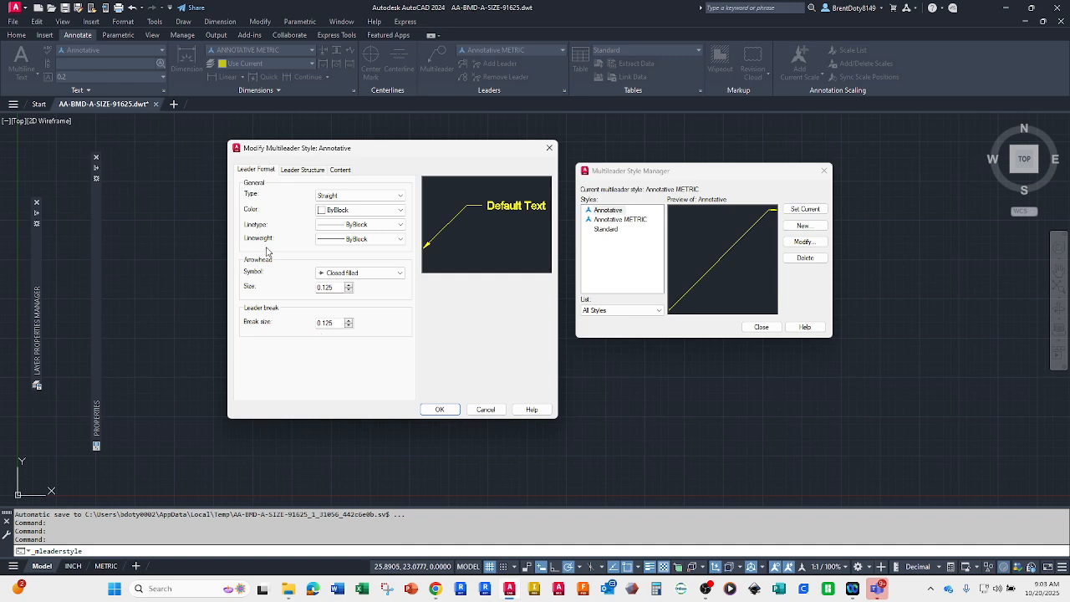
pyautogui.click(297, 170)
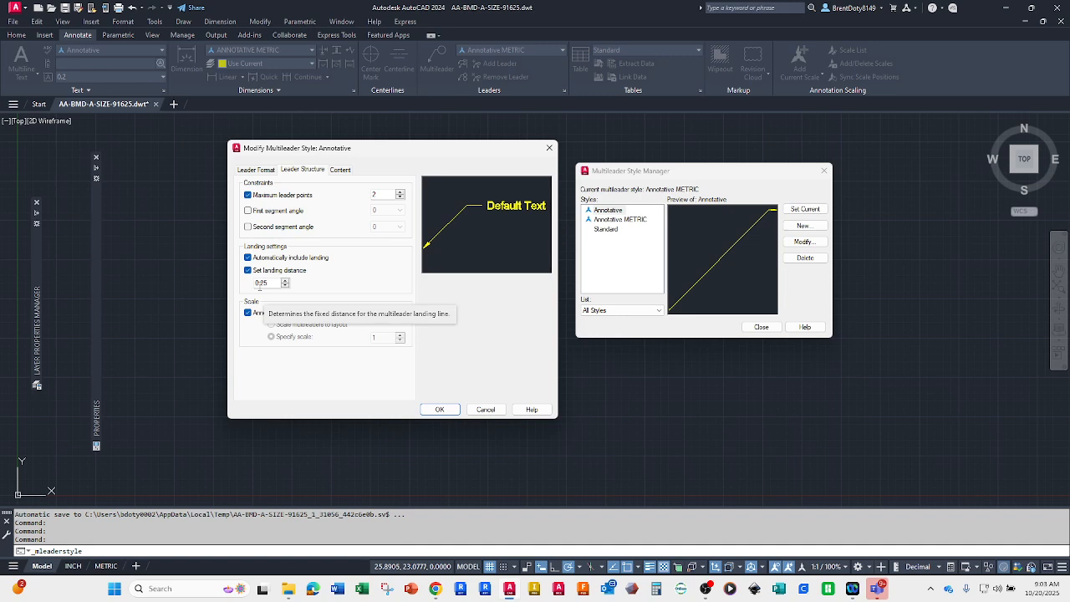
pyautogui.click(342, 171)
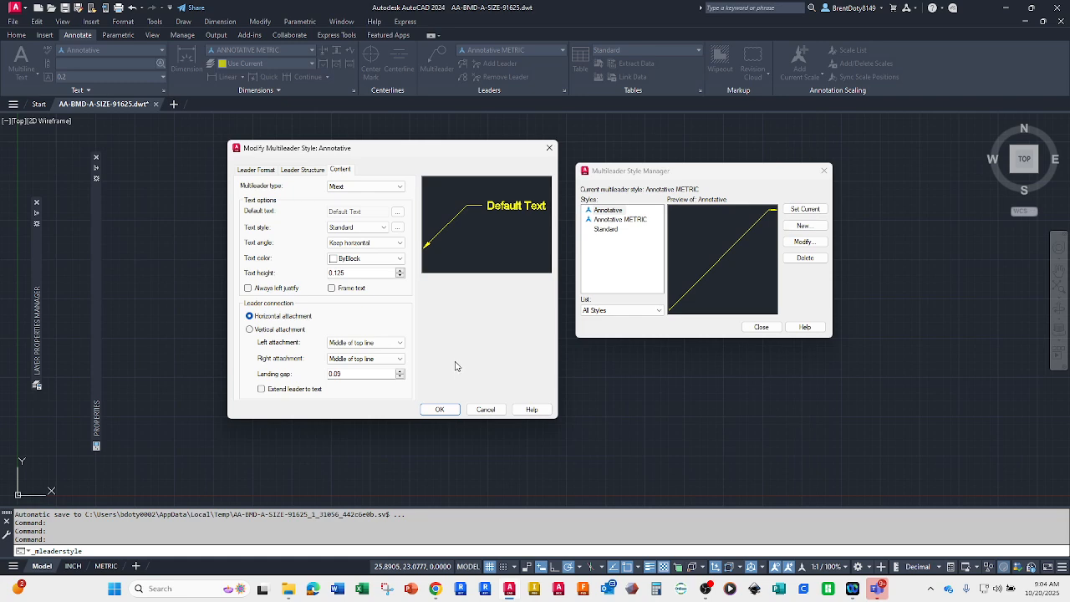
pyautogui.click(453, 410)
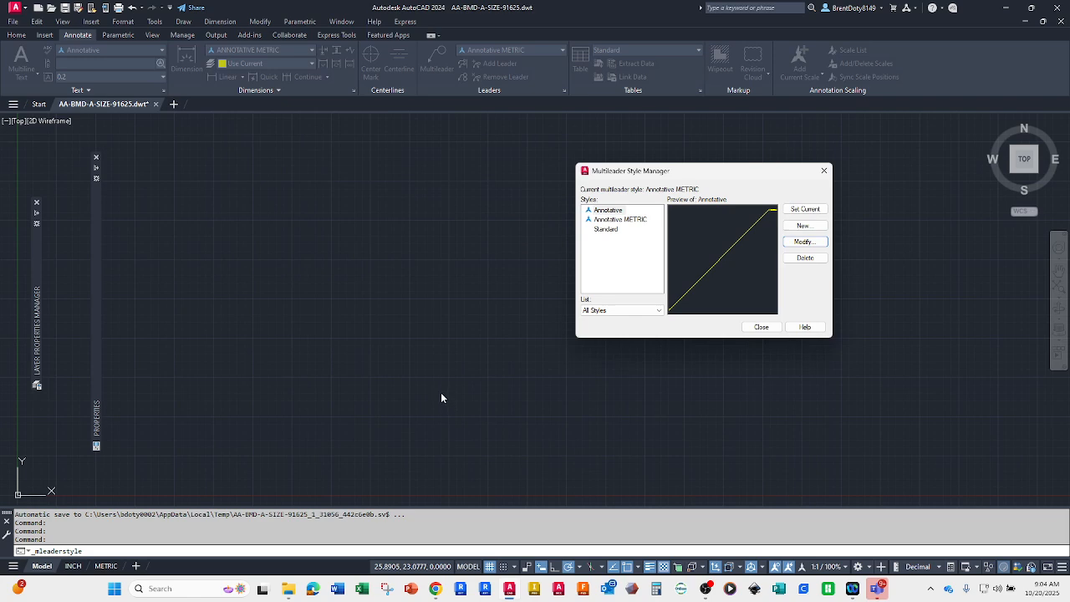
# Examine the Annotative METRIC multileader style's leader format, structure and content settings, then accept it and close the multileader style manager.
pyautogui.click(602, 221)
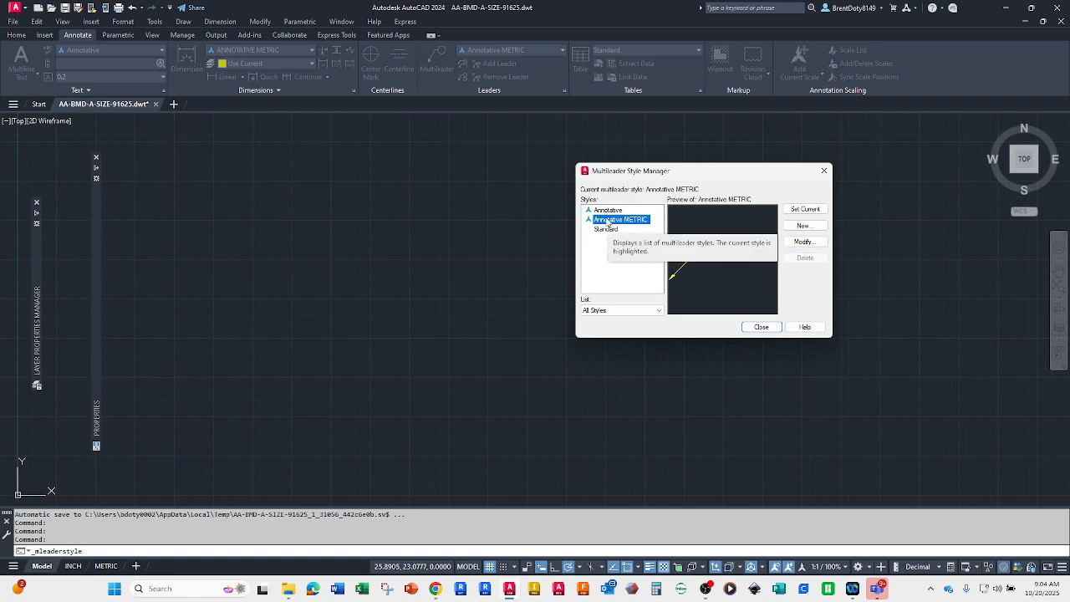
pyautogui.click(803, 242)
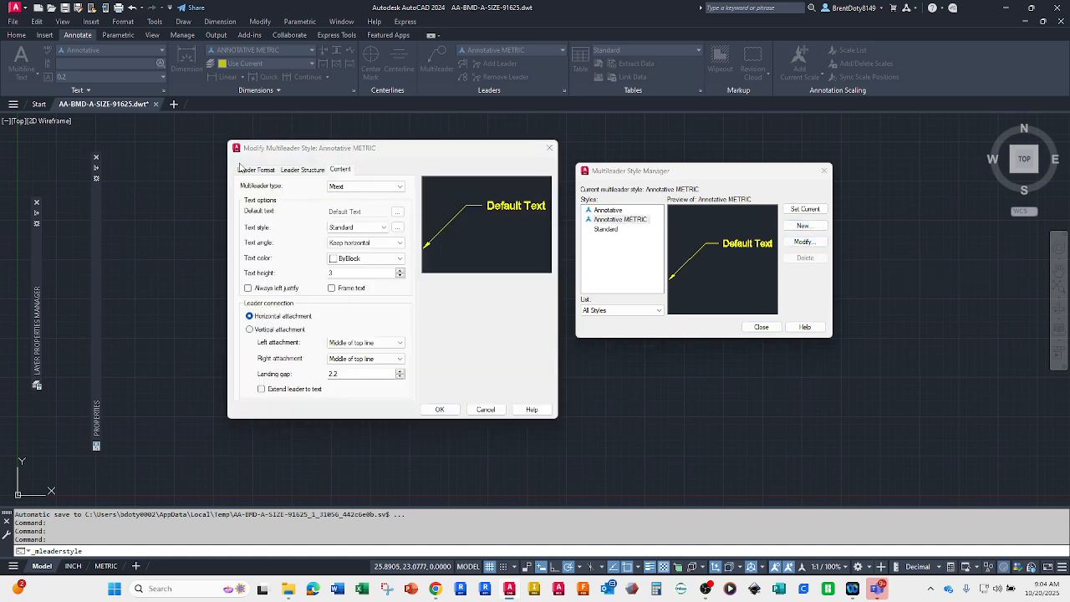
pyautogui.click(256, 169)
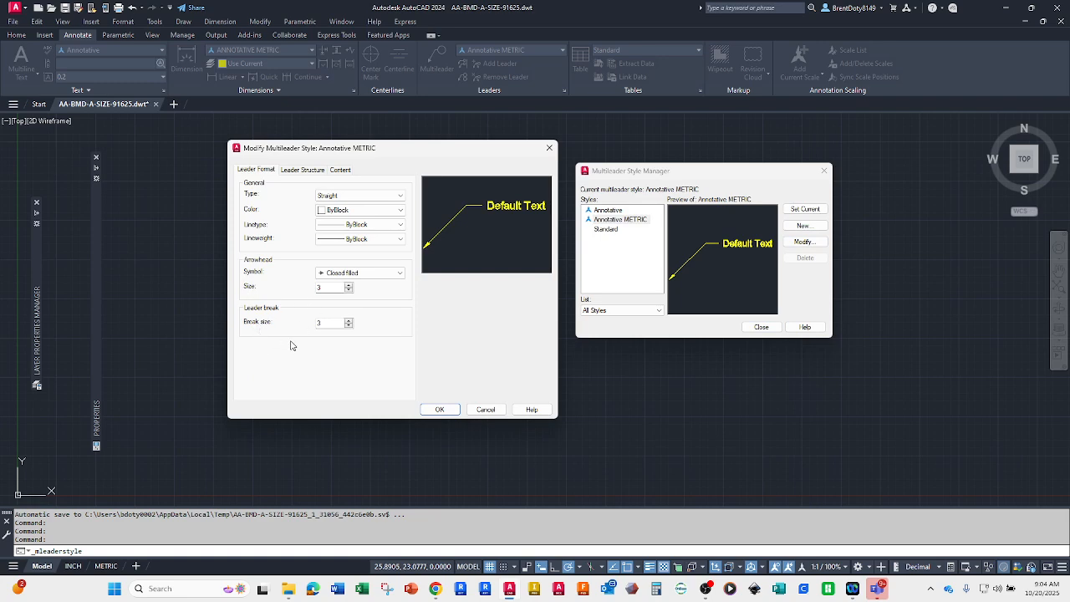
pyautogui.click(291, 171)
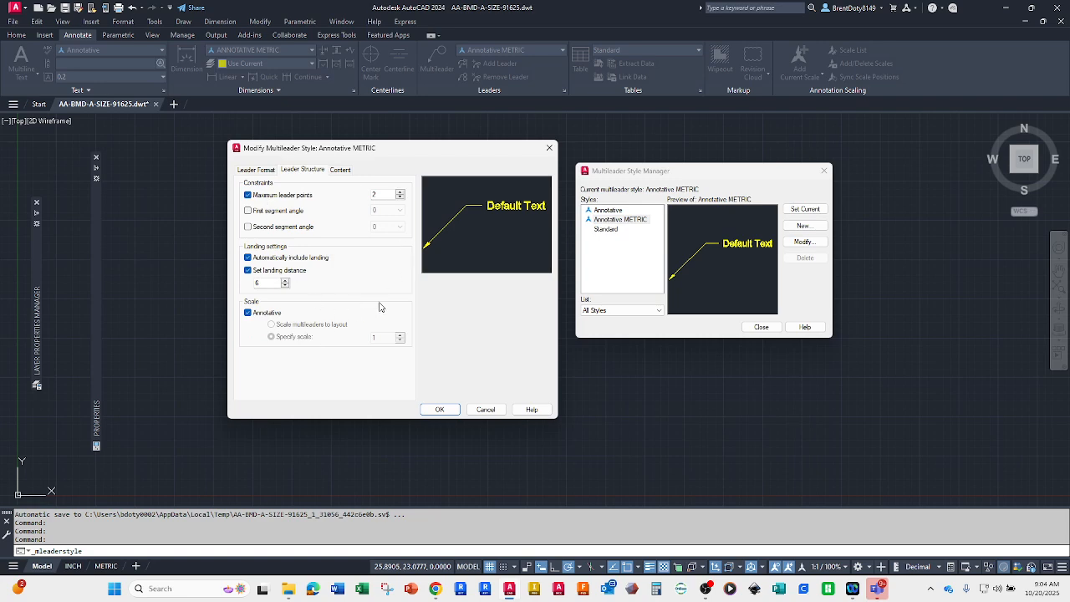
pyautogui.click(340, 170)
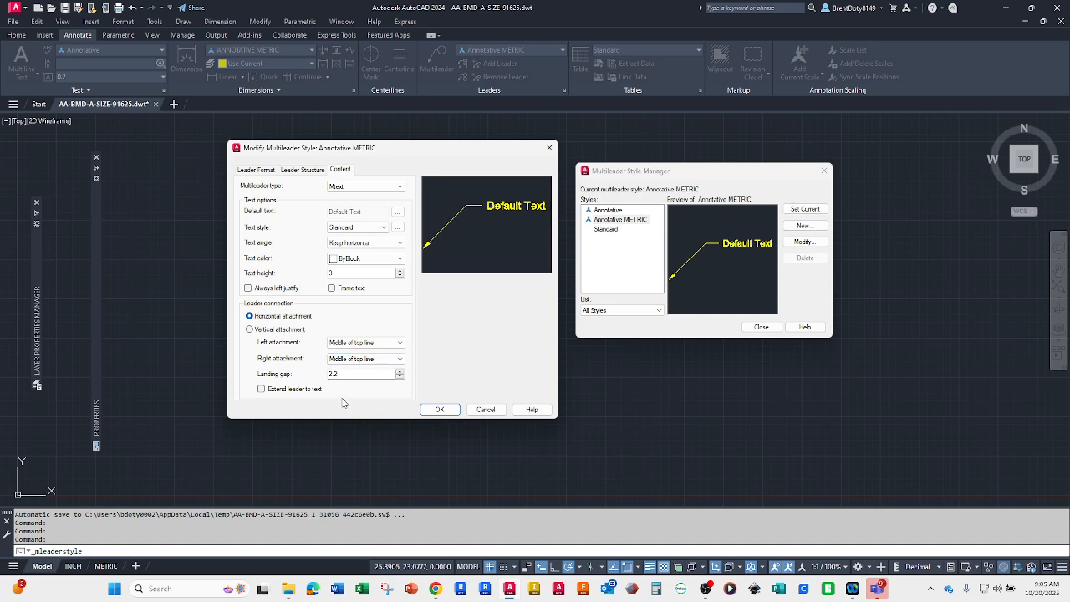
pyautogui.click(439, 410)
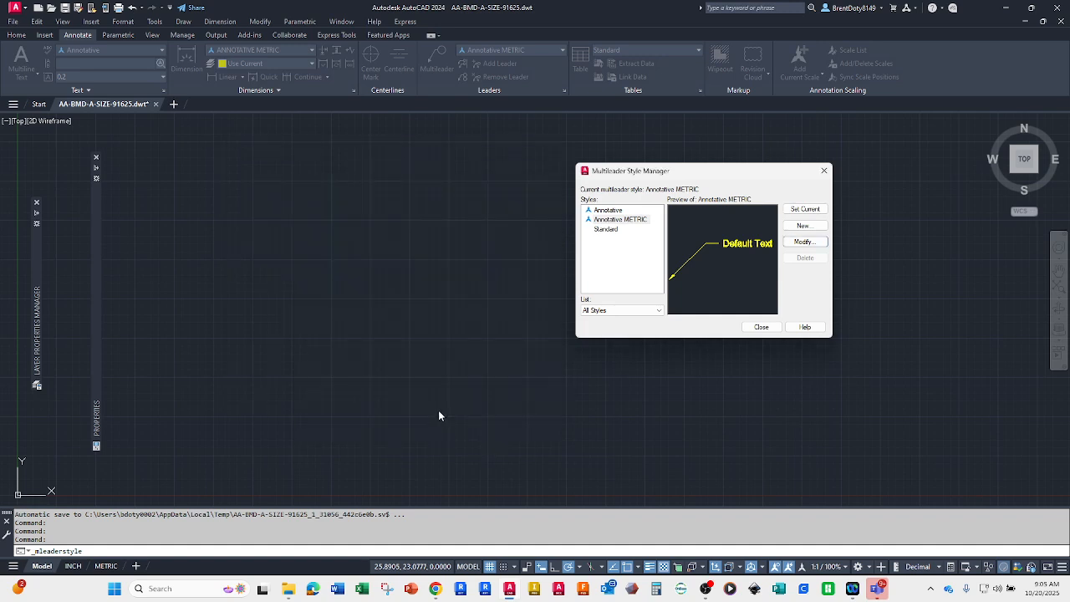
pyautogui.click(762, 327)
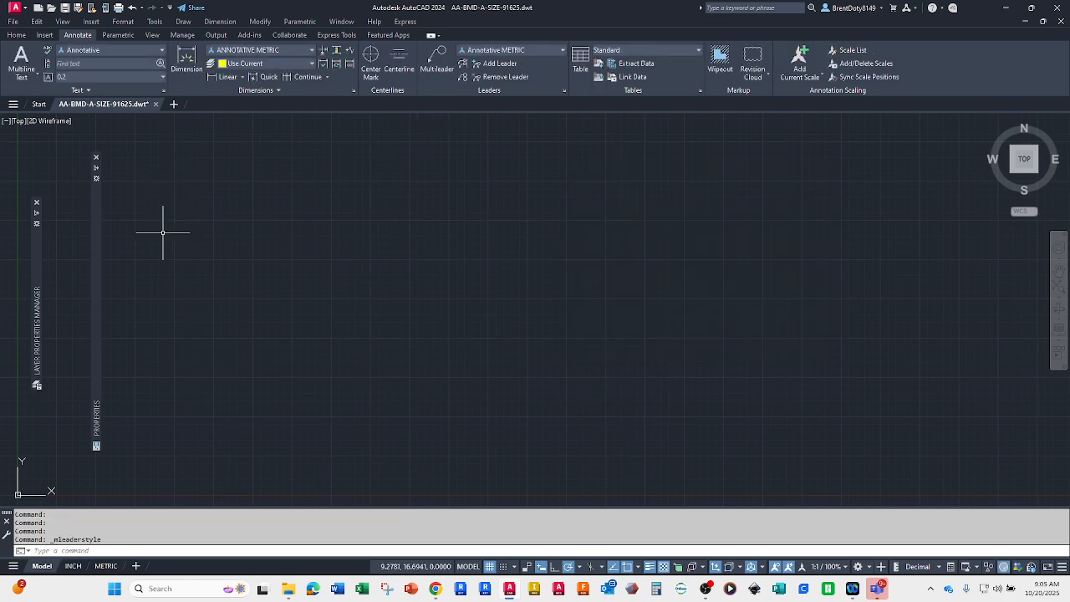